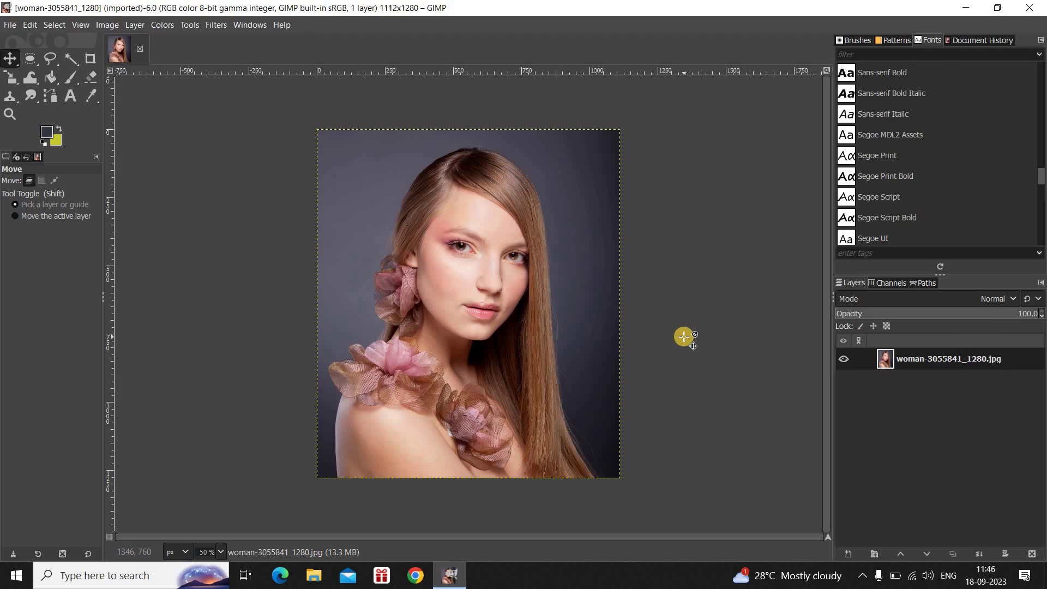
- Add an alpha channel to the portrait layer from its Layers panel context menu
{"action": "right_click", "coordinate": [937, 363]}
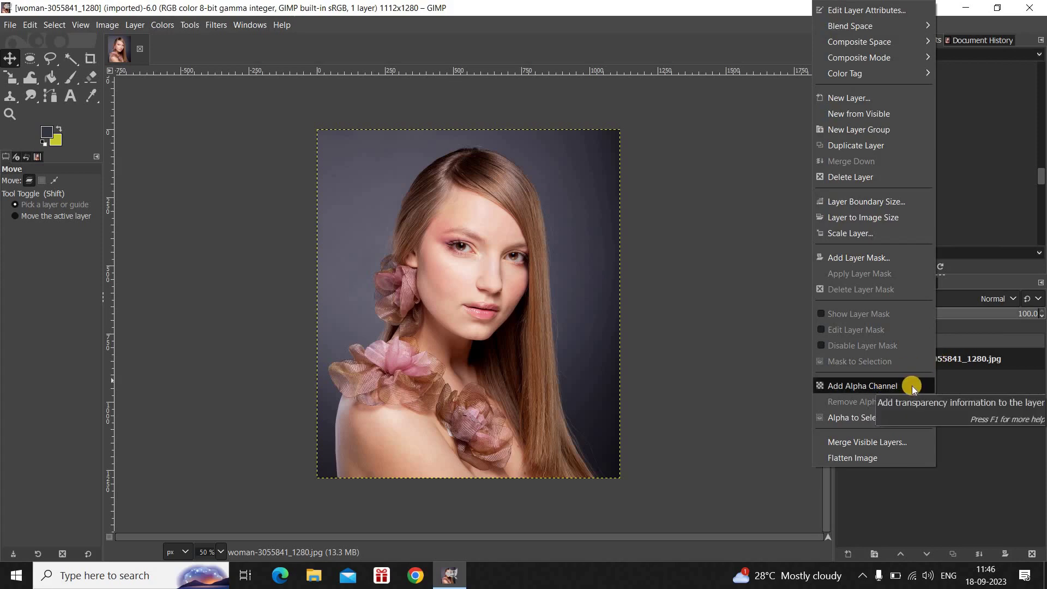
{"action": "left_click", "coordinate": [912, 386]}
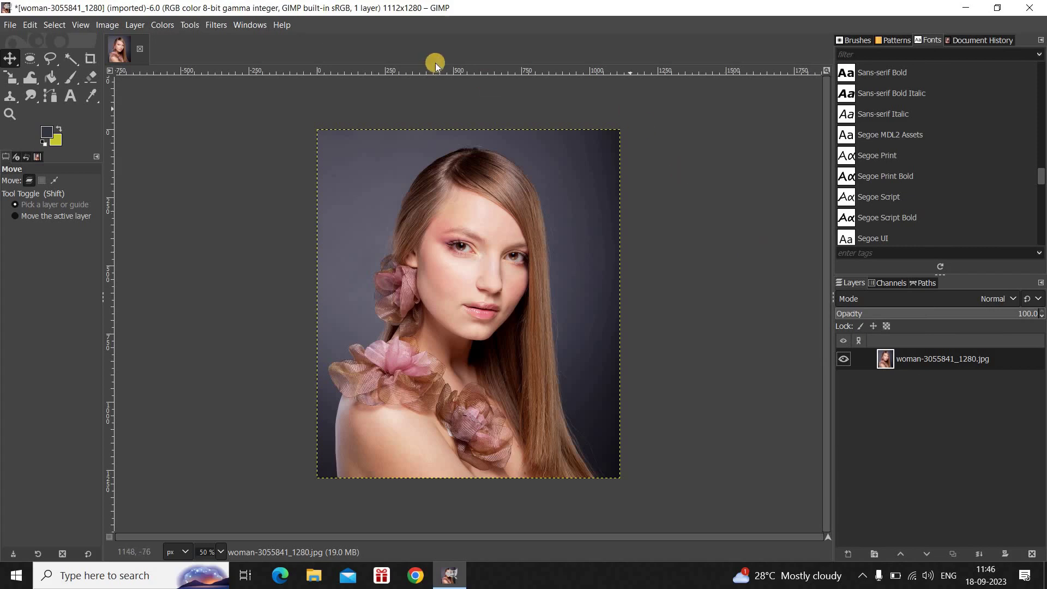
- Draw a roughly 786×784 elliptical selection around the woman's head and face
{"action": "left_click", "coordinate": [32, 58]}
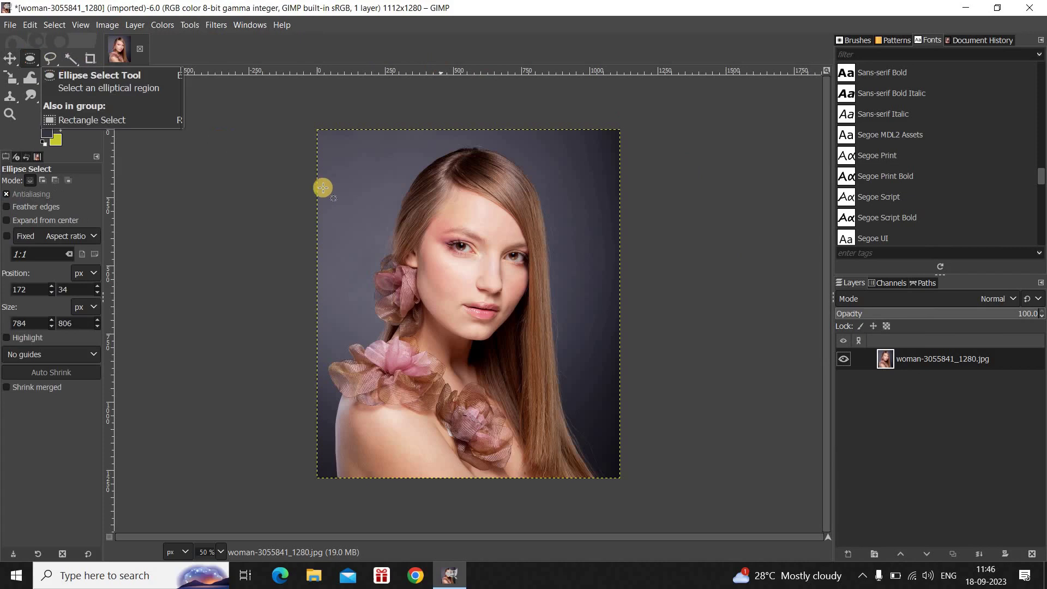
{"action": "left_click", "coordinate": [371, 150]}
{"action": "left_click_drag", "start_coordinate": [371, 150], "coordinate": [575, 351]}
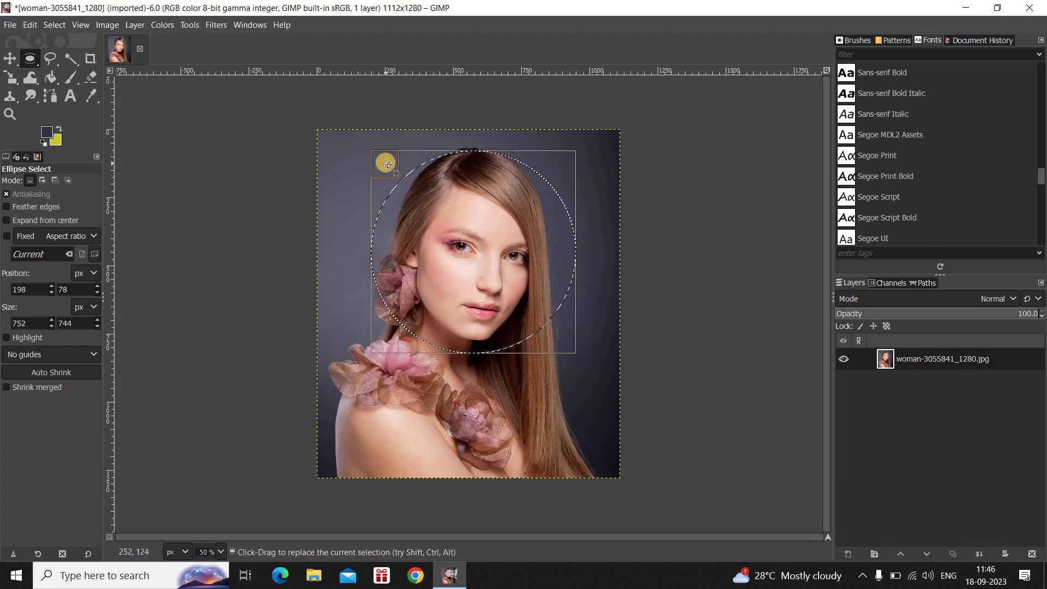
{"action": "left_click_drag", "start_coordinate": [386, 164], "coordinate": [380, 155]}
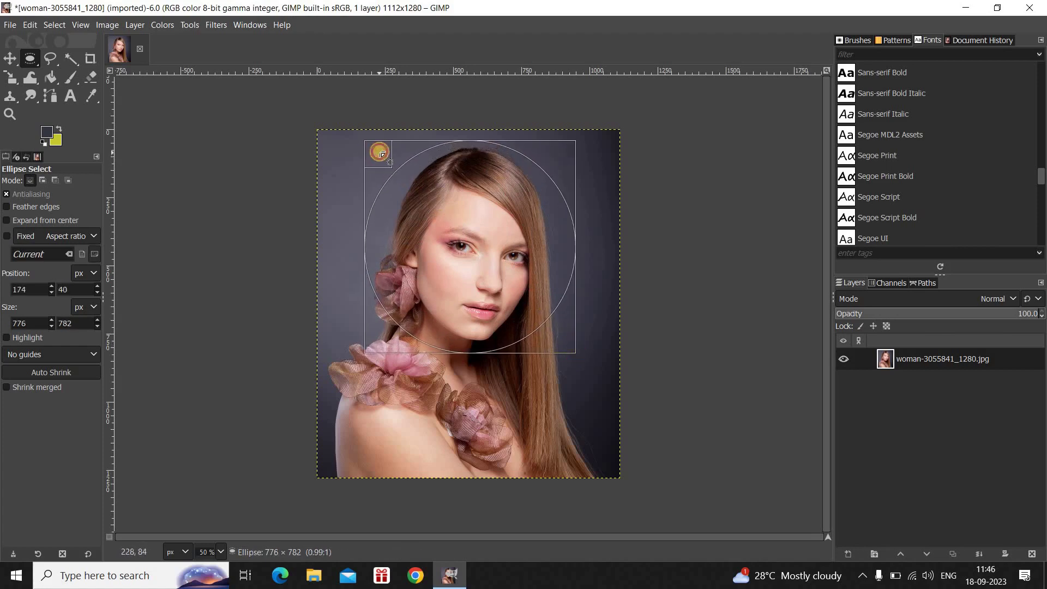
{"action": "left_click_drag", "start_coordinate": [380, 154], "coordinate": [376, 153]}
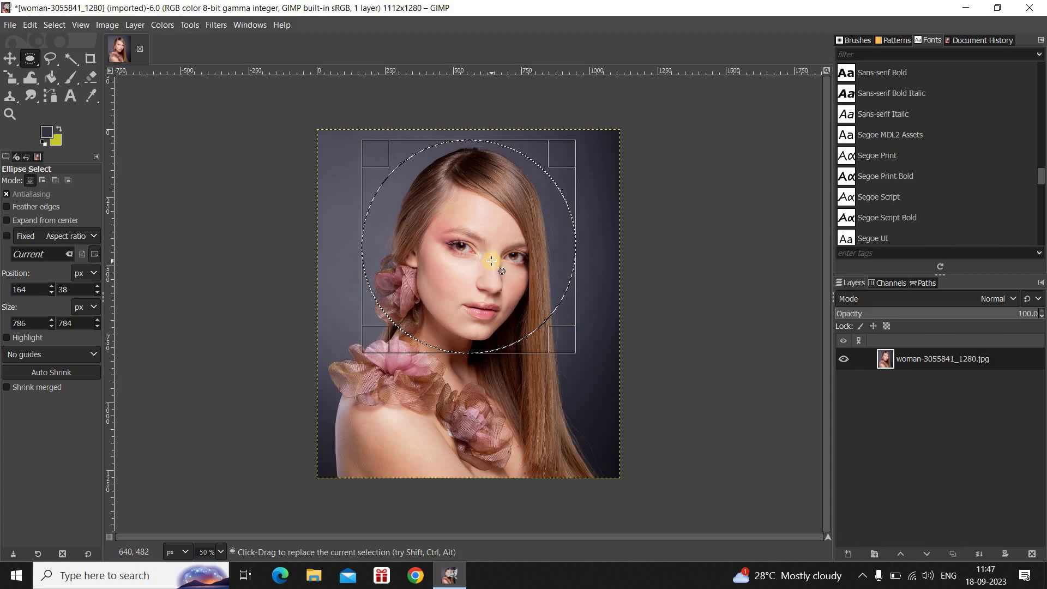
- Float the circular selection and turn it into a new layer above the photo
{"action": "right_click", "coordinate": [469, 241]}
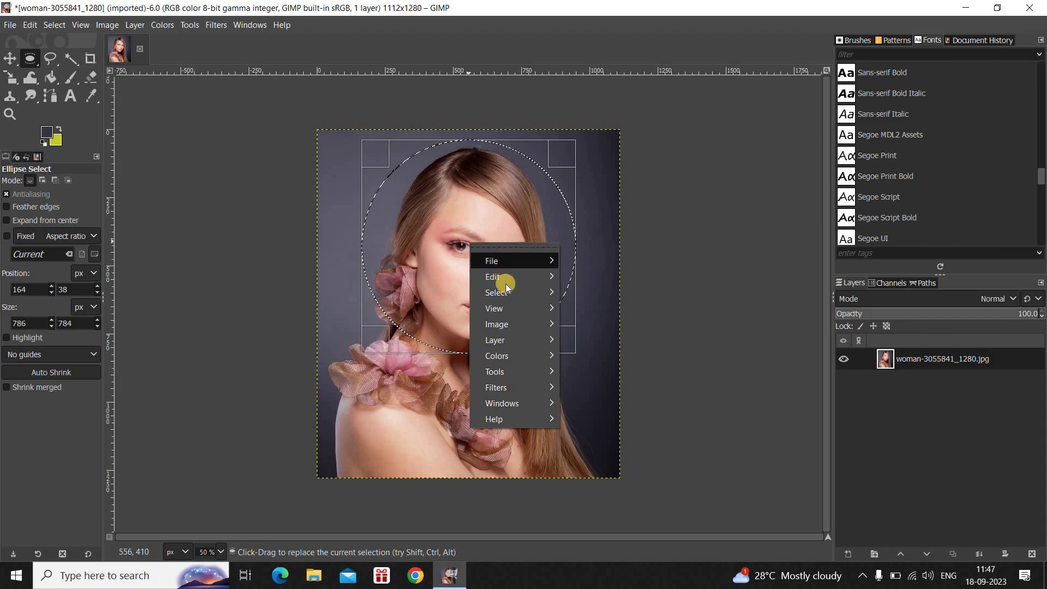
{"action": "mouse_move", "coordinate": [496, 293]}
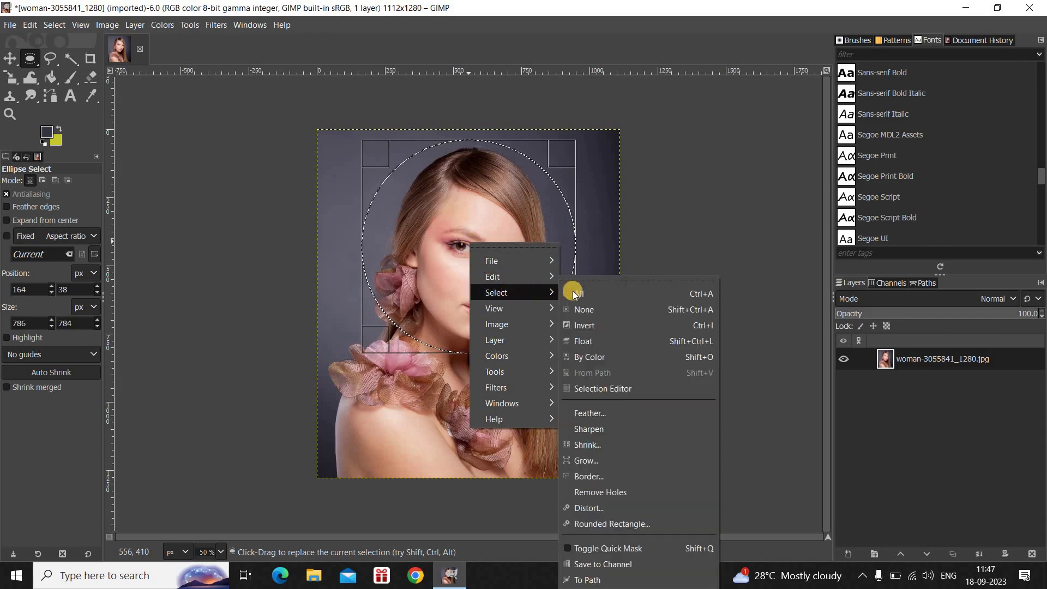
{"action": "left_click", "coordinate": [609, 341]}
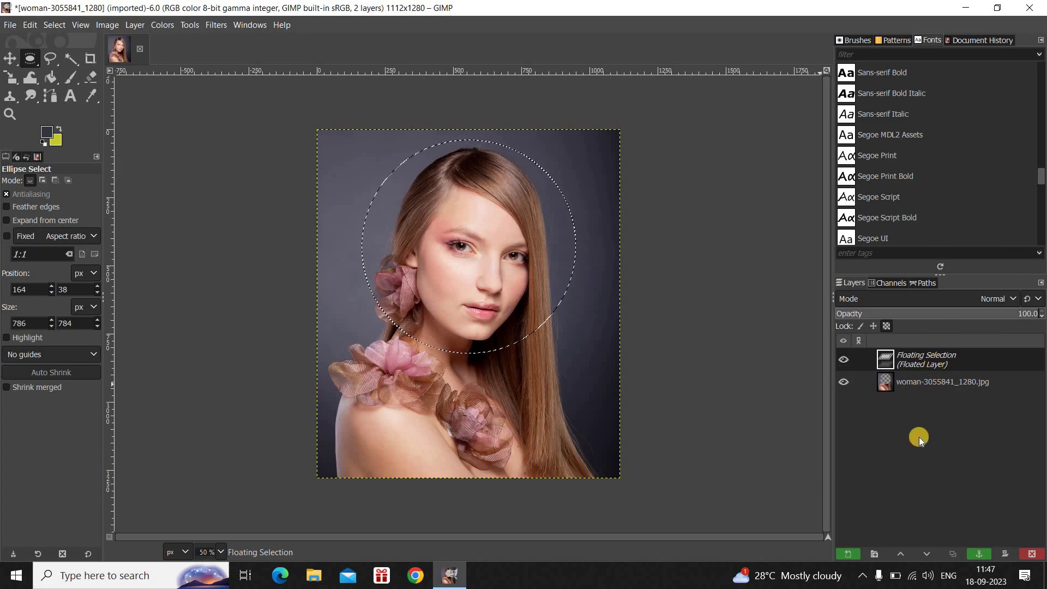
{"action": "left_click", "coordinate": [847, 554]}
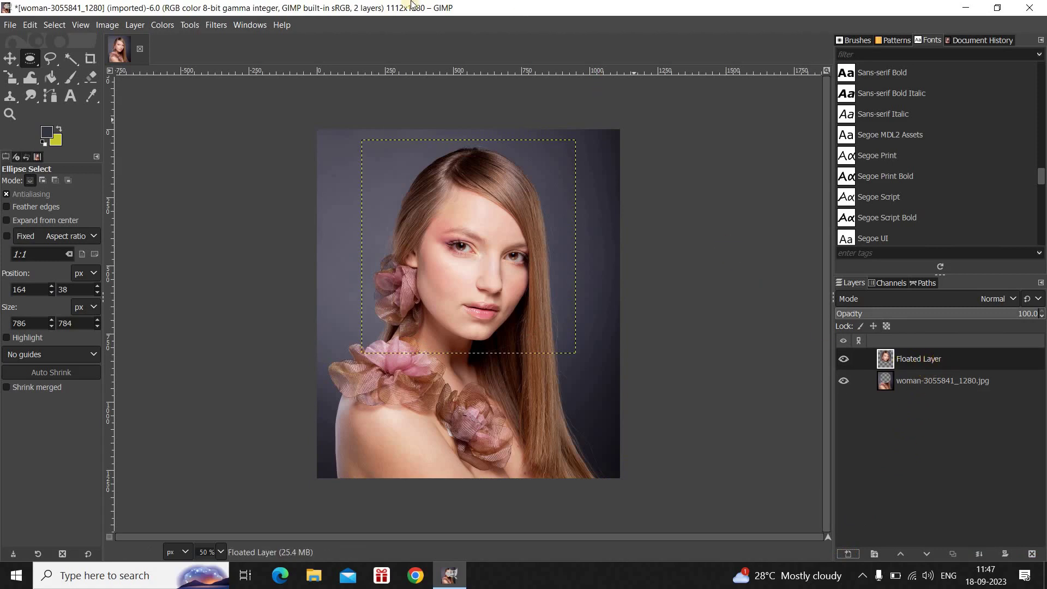
- Nudge the floated head layer a few pixels with the Move tool
{"action": "left_click", "coordinate": [10, 58]}
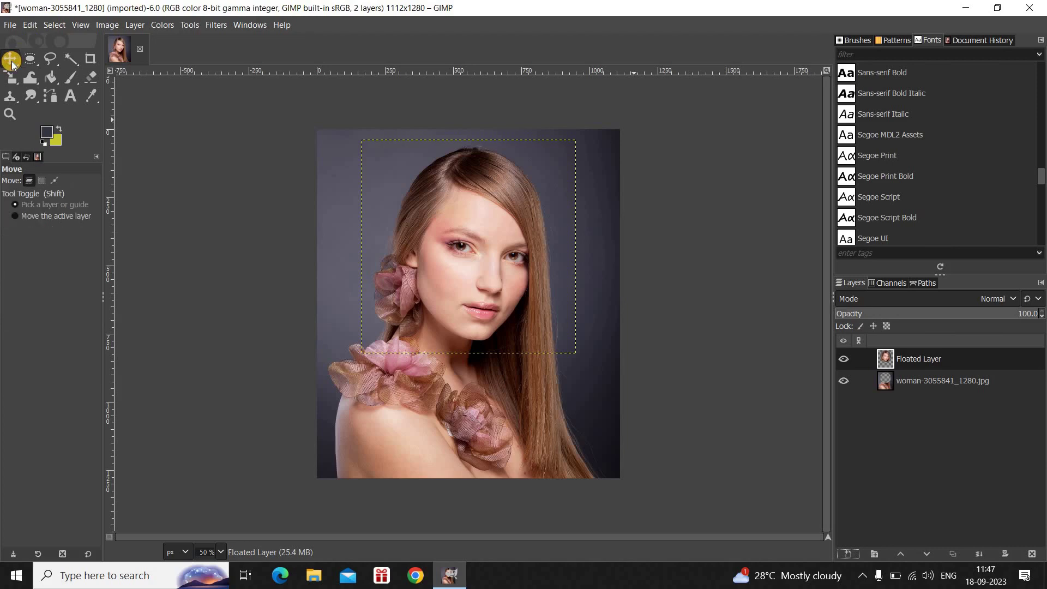
{"action": "mouse_move", "coordinate": [423, 243]}
{"action": "left_mouse_down"}
{"action": "mouse_move", "coordinate": [402, 277]}
{"action": "mouse_move", "coordinate": [477, 344]}
{"action": "mouse_move", "coordinate": [453, 243]}
{"action": "left_mouse_up"}
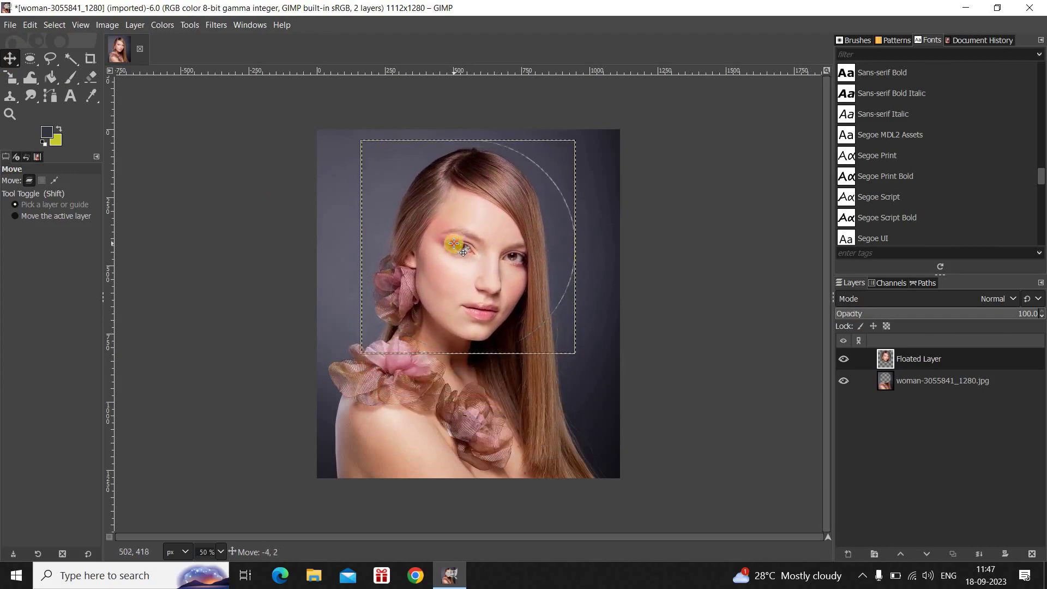
{"action": "left_click_drag", "start_coordinate": [453, 243], "coordinate": [454, 243]}
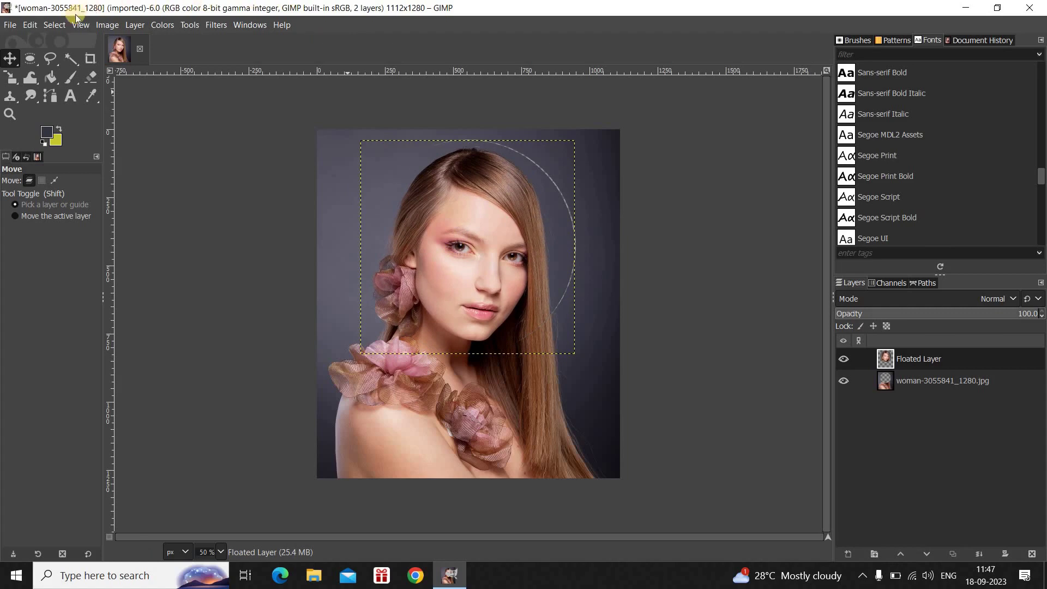
- Start a new image and set its width and height to 700 pixels
{"action": "left_click", "coordinate": [12, 27]}
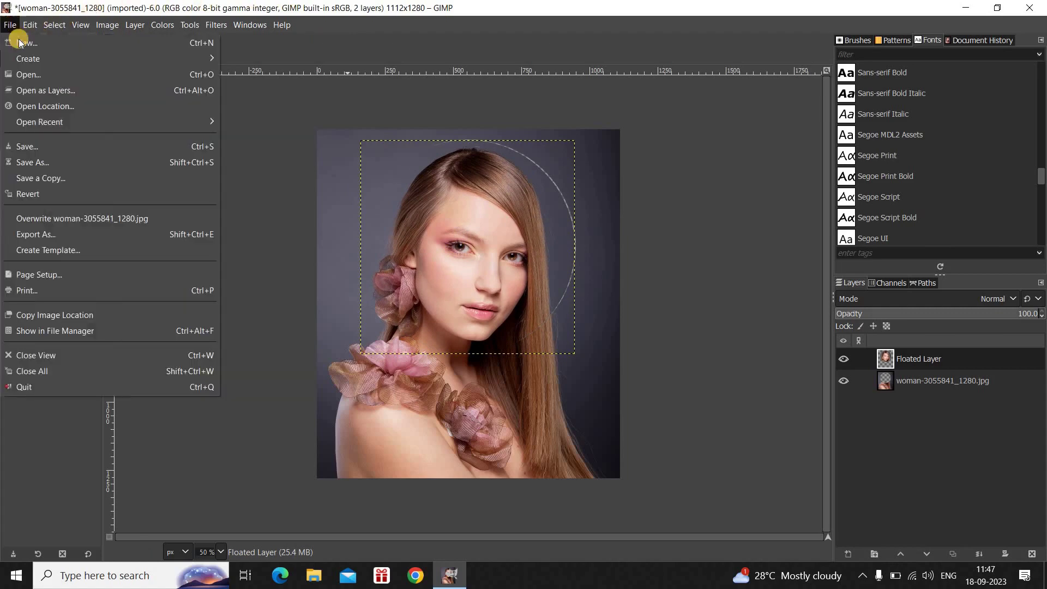
{"action": "key", "text": "Escape"}
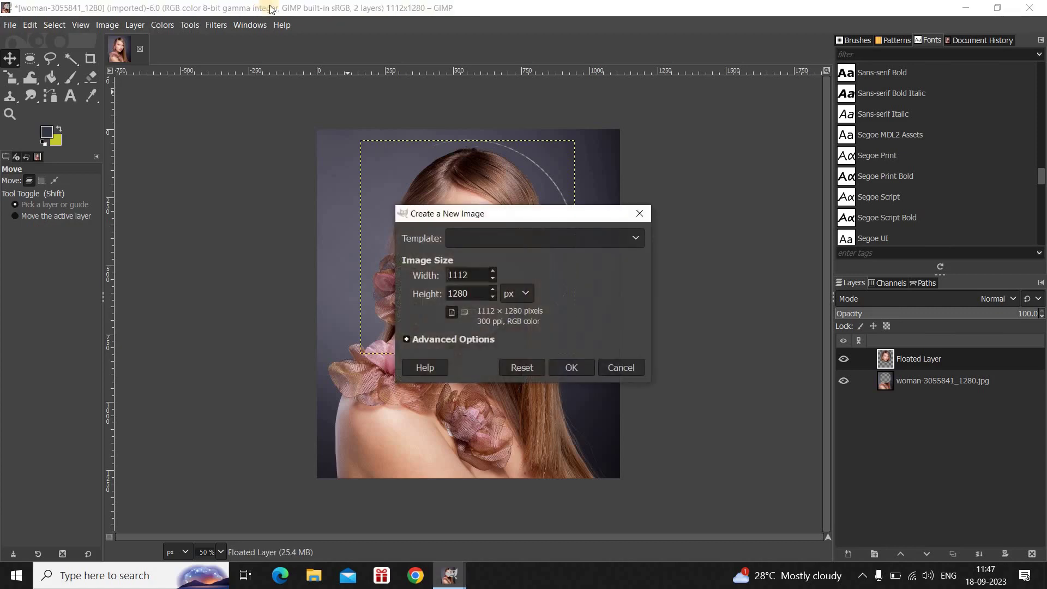
{"action": "left_click", "coordinate": [470, 272]}
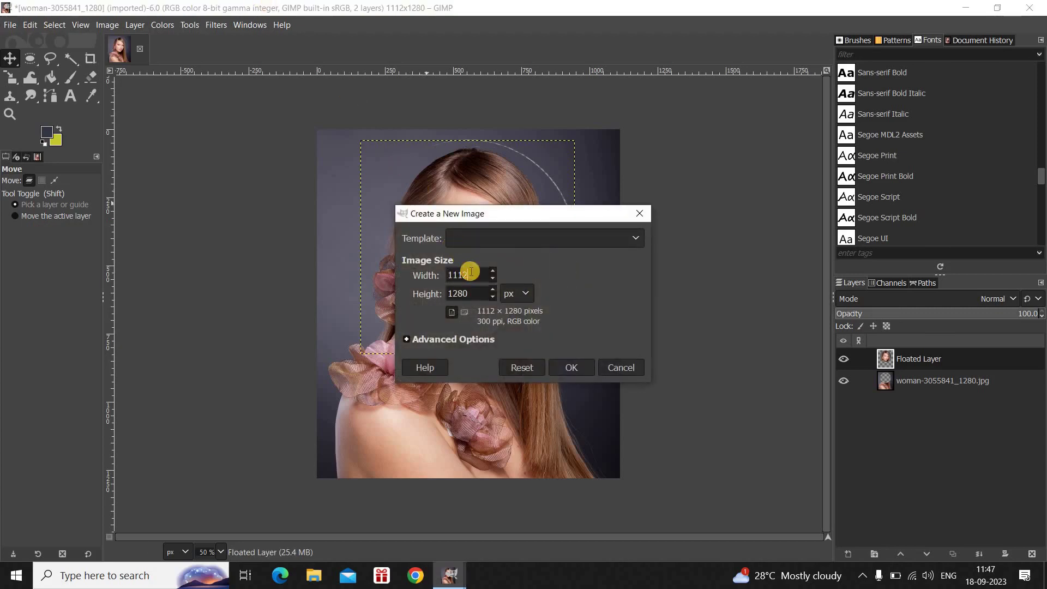
{"action": "double_click", "coordinate": [470, 272]}
{"action": "key", "text": "BackSpace"}
{"action": "type", "text": "00"}
{"action": "left_click", "coordinate": [474, 295]}
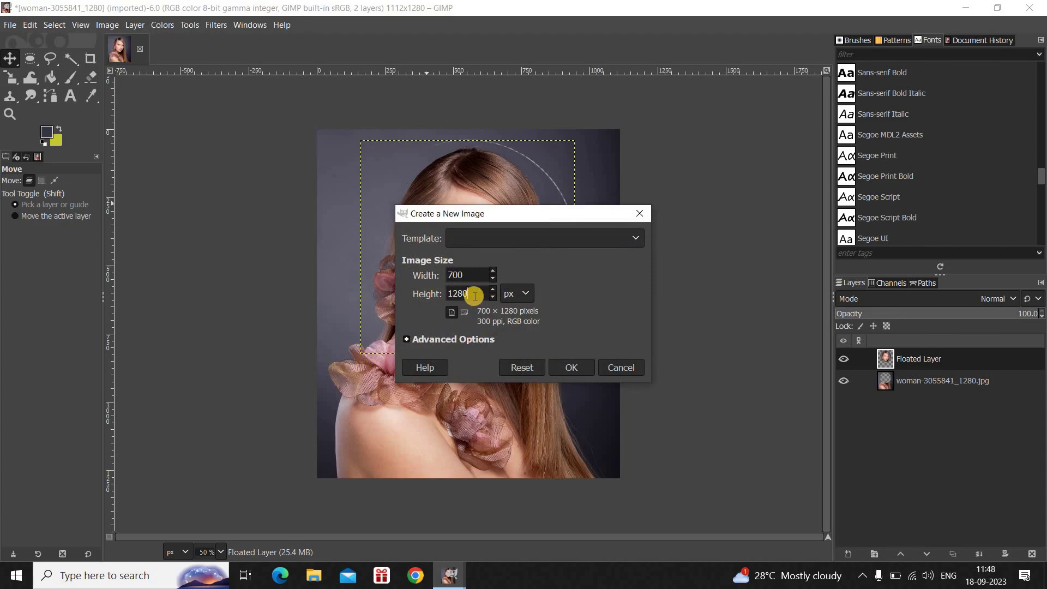
{"action": "double_click", "coordinate": [474, 295]}
{"action": "key", "text": "BackSpace"}
{"action": "type", "text": "700"}
- Set the new image's fill to Foreground color and create it
{"action": "left_click", "coordinate": [466, 339]}
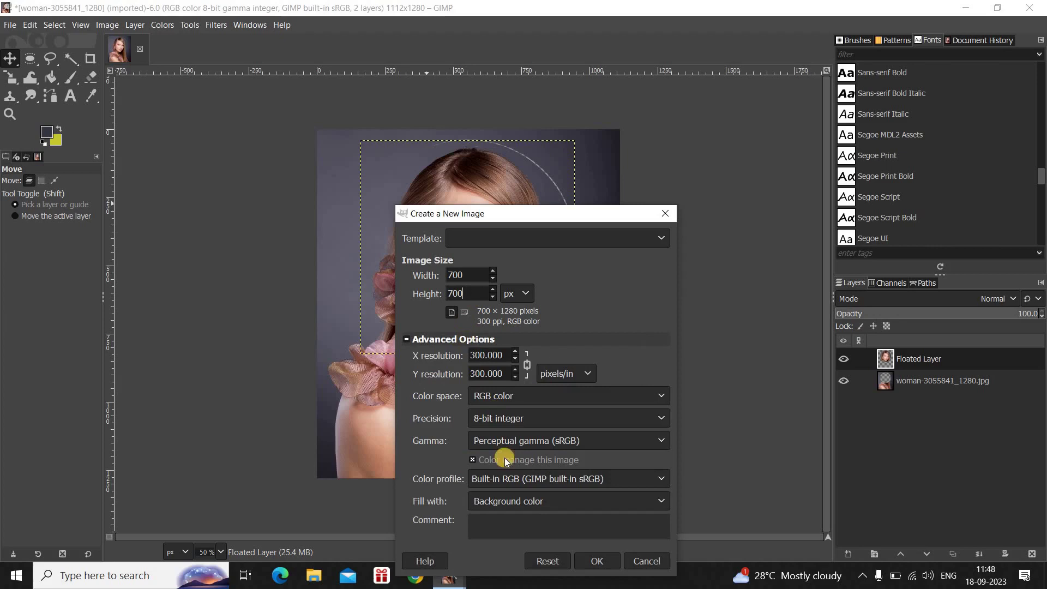
{"action": "left_click", "coordinate": [552, 502]}
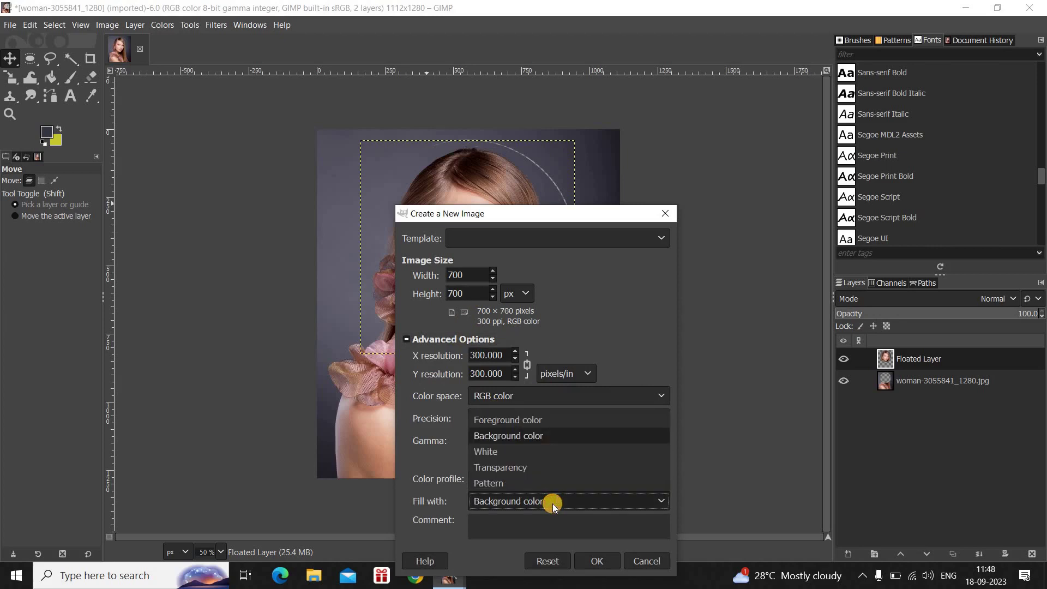
{"action": "left_click", "coordinate": [546, 422]}
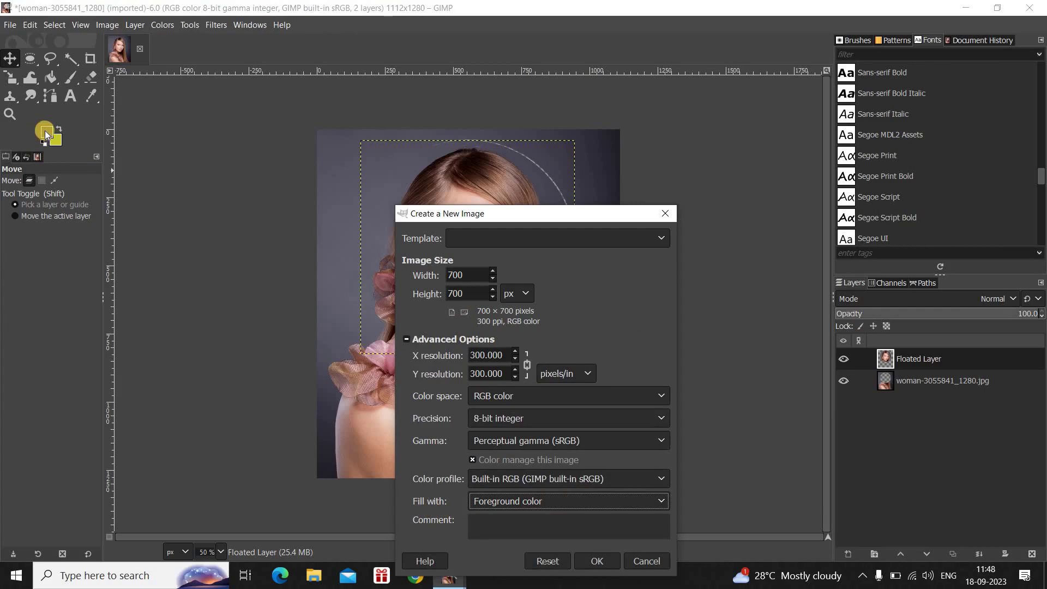
{"action": "left_click", "coordinate": [603, 563]}
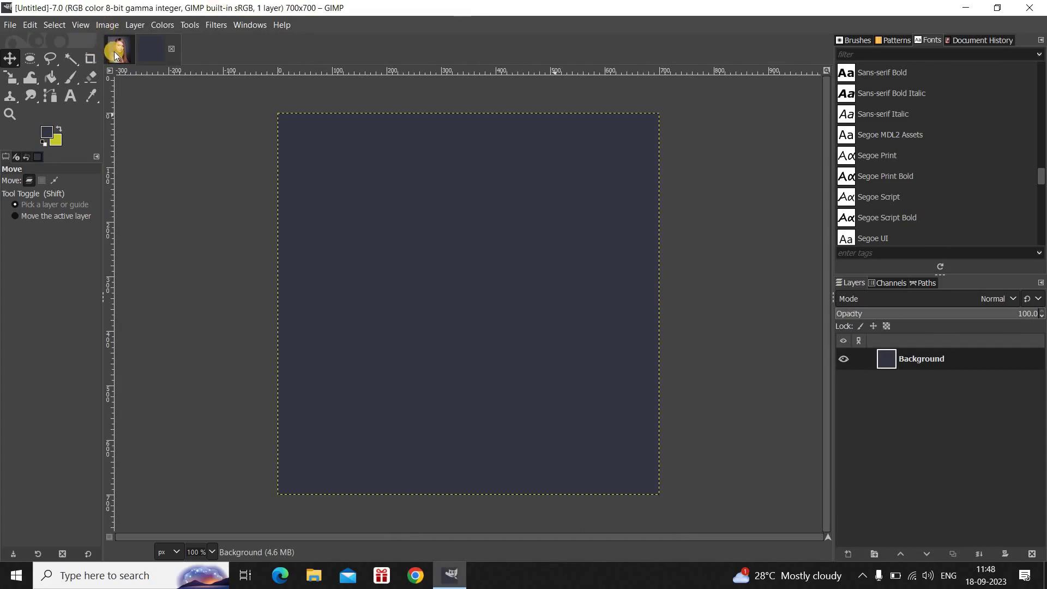
- Copy the circular portrait and paste it as a new layer in the 700×700 image
{"action": "left_click", "coordinate": [113, 51]}
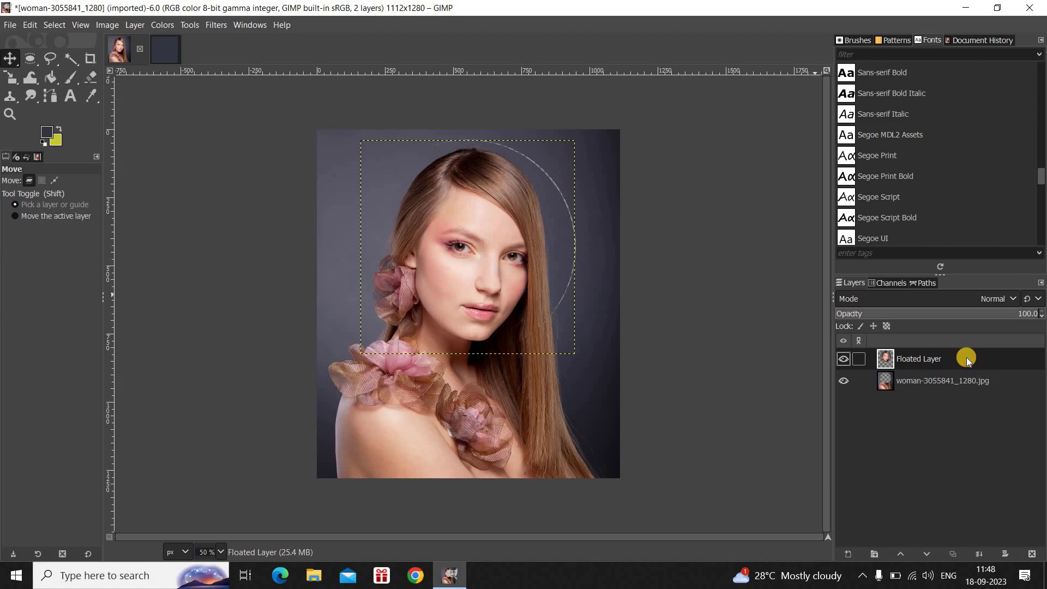
{"action": "left_click", "coordinate": [30, 25]}
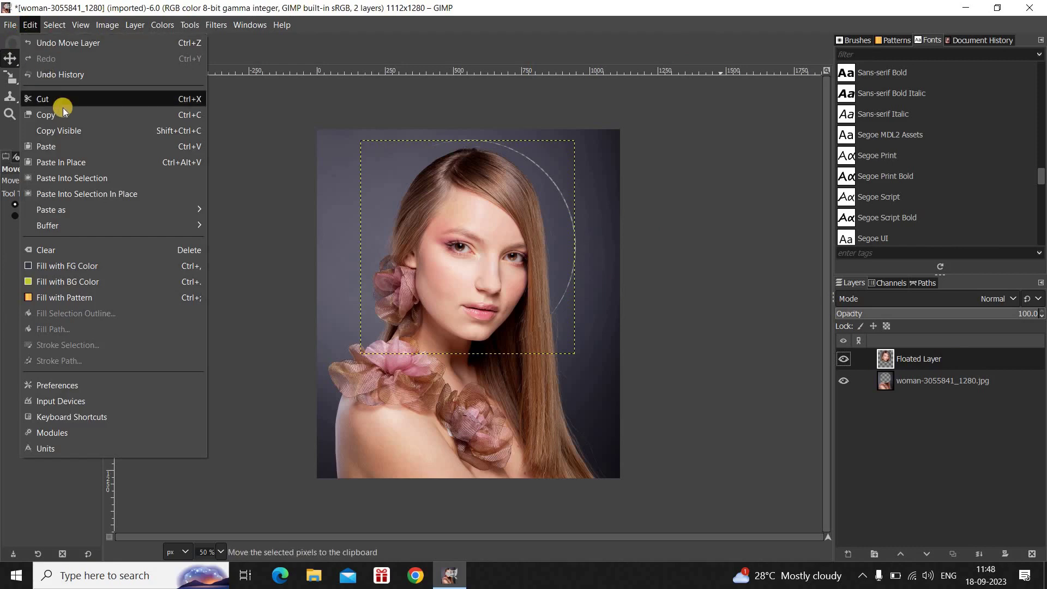
{"action": "left_click", "coordinate": [77, 113]}
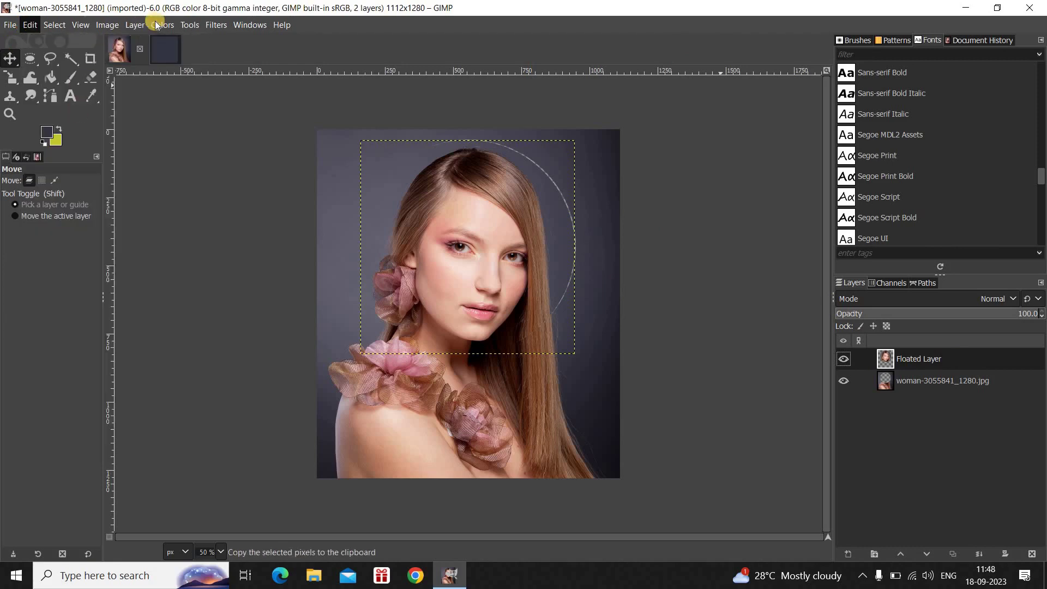
{"action": "left_click", "coordinate": [163, 50]}
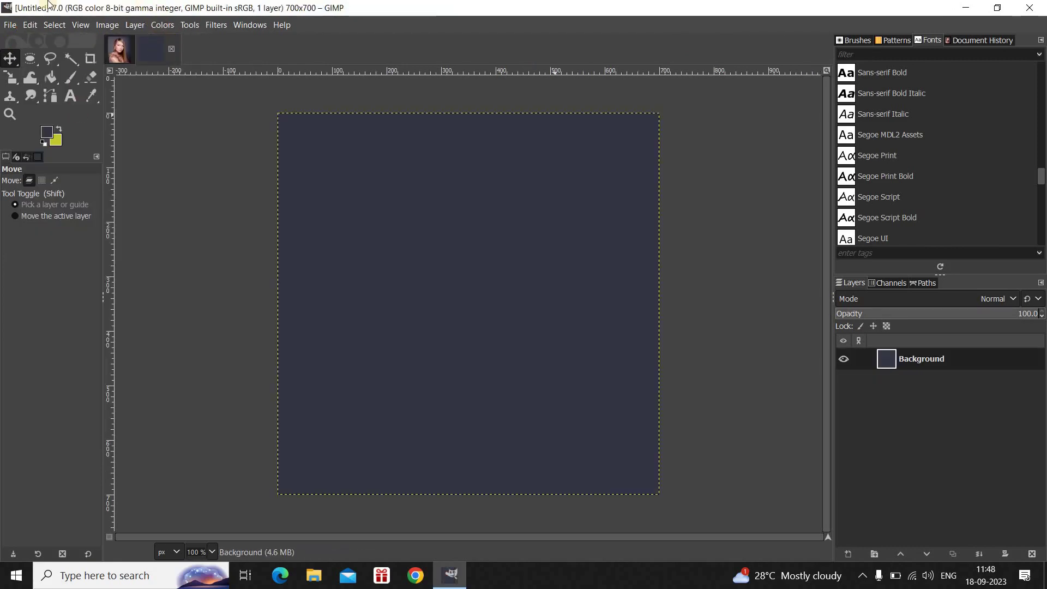
{"action": "left_click", "coordinate": [28, 25]}
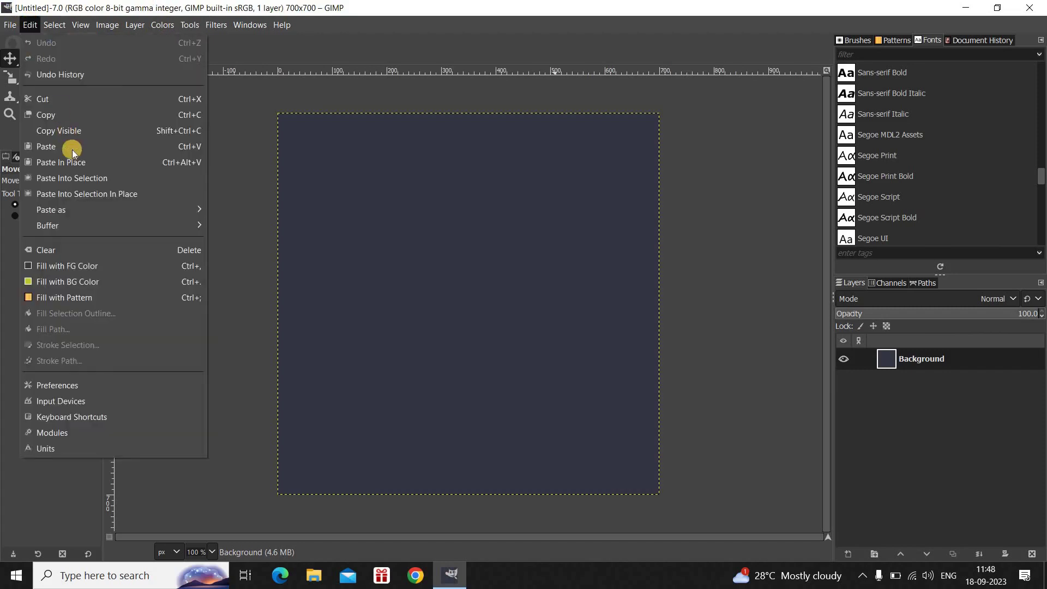
{"action": "mouse_move", "coordinate": [51, 210]}
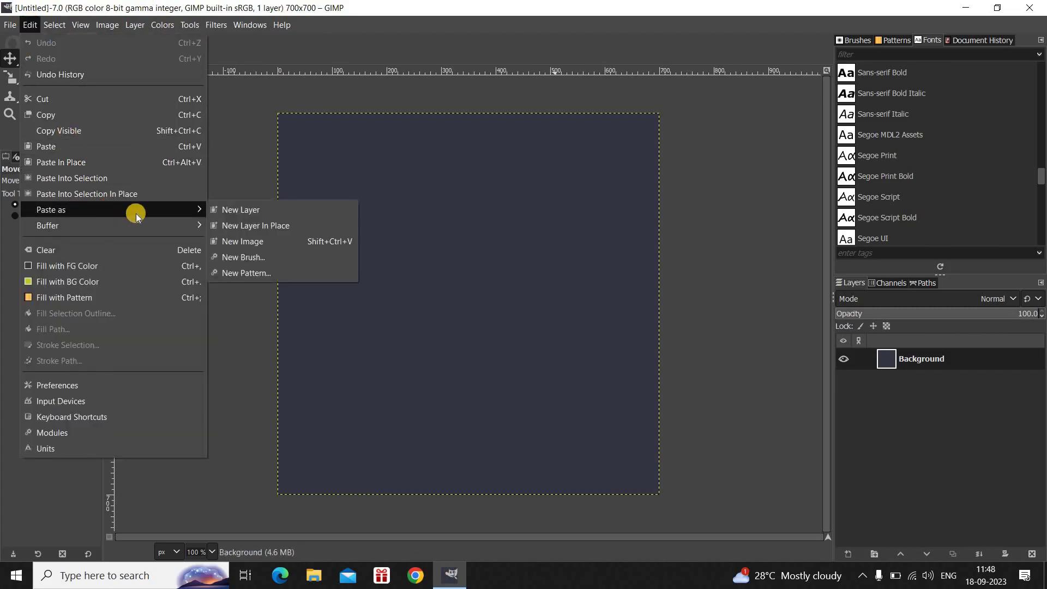
{"action": "left_click", "coordinate": [274, 209]}
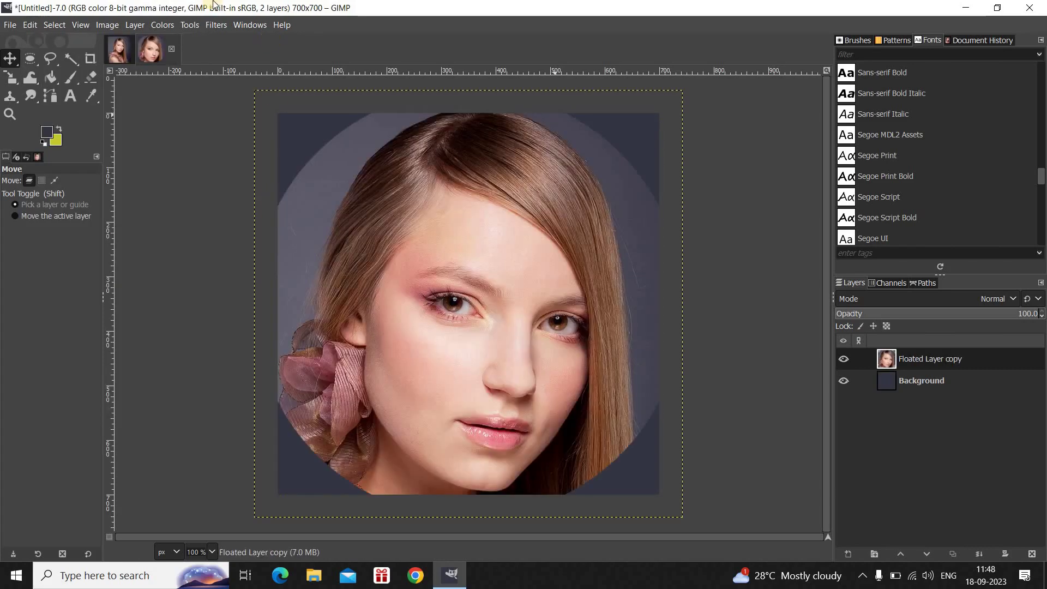
- Scale the pasted portrait layer to about 617×615 pixels
{"action": "left_click", "coordinate": [10, 77]}
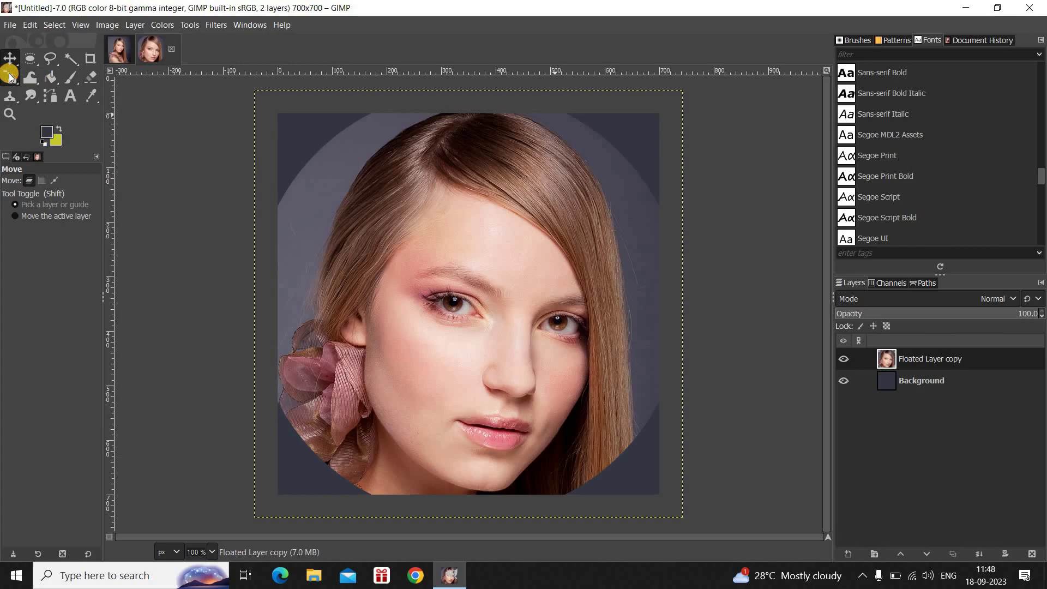
{"action": "left_click", "coordinate": [436, 287]}
{"action": "left_click_drag", "start_coordinate": [272, 110], "coordinate": [362, 191]}
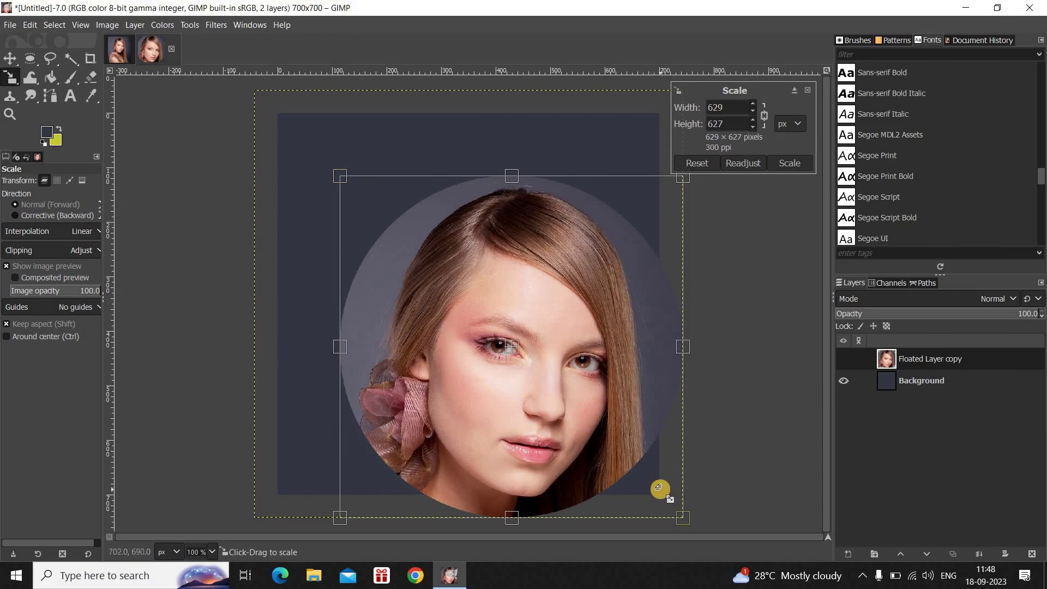
{"action": "mouse_move", "coordinate": [637, 470]}
{"action": "left_mouse_down"}
{"action": "mouse_move", "coordinate": [592, 424]}
{"action": "mouse_move", "coordinate": [619, 443]}
{"action": "left_mouse_up"}
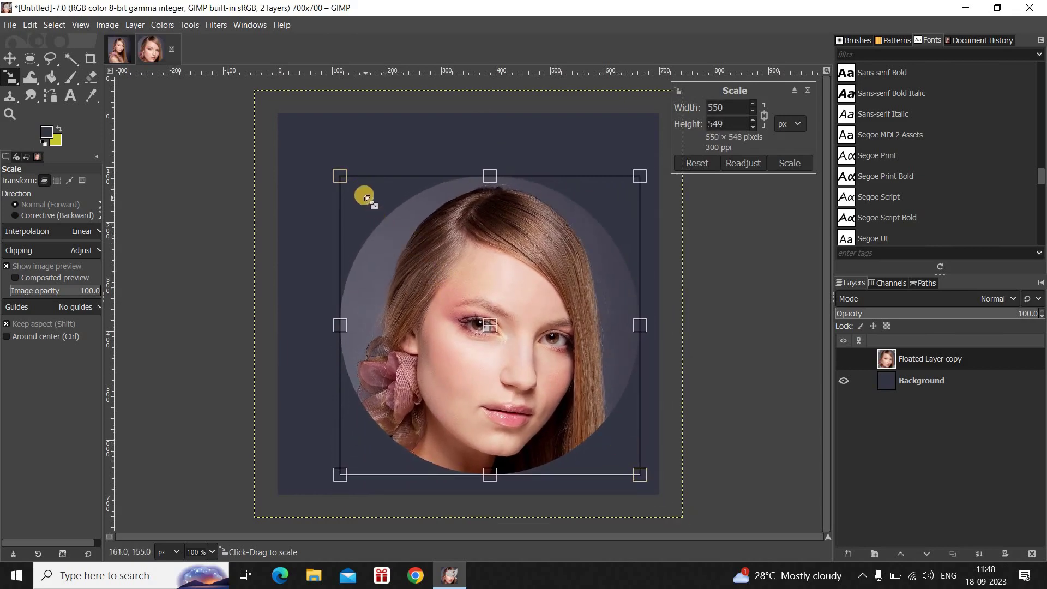
{"action": "left_click_drag", "start_coordinate": [351, 176], "coordinate": [326, 152]}
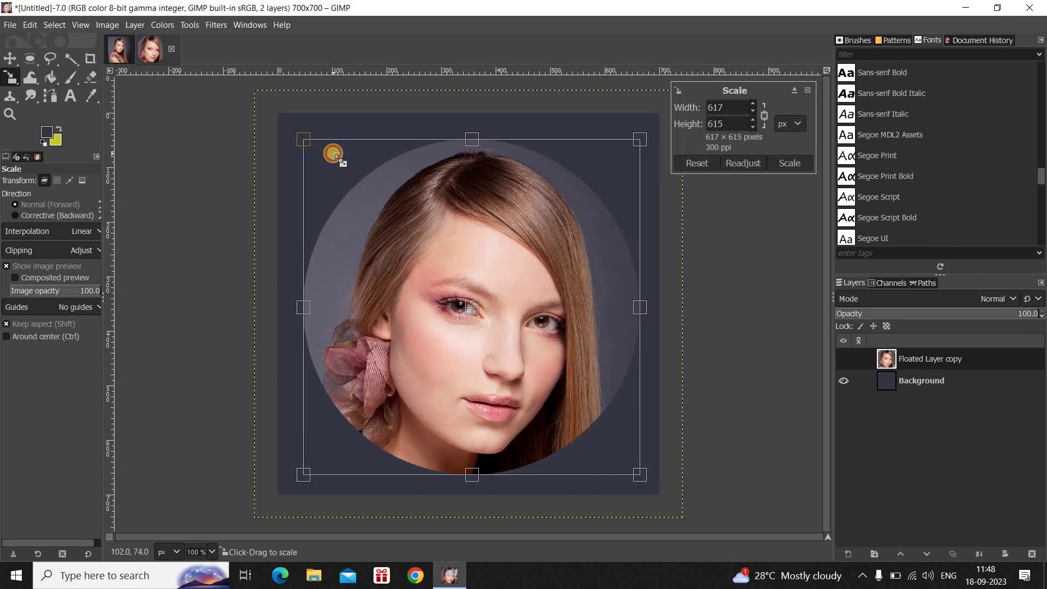
{"action": "left_click", "coordinate": [790, 163]}
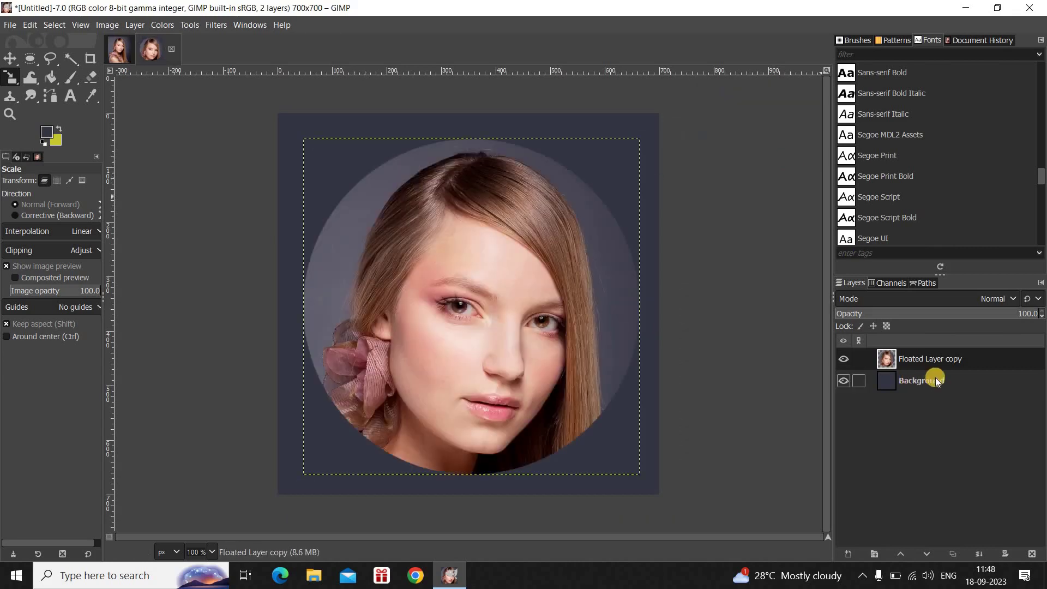
- Make the dark Background layer active in the Layers panel
{"action": "left_click", "coordinate": [935, 379]}
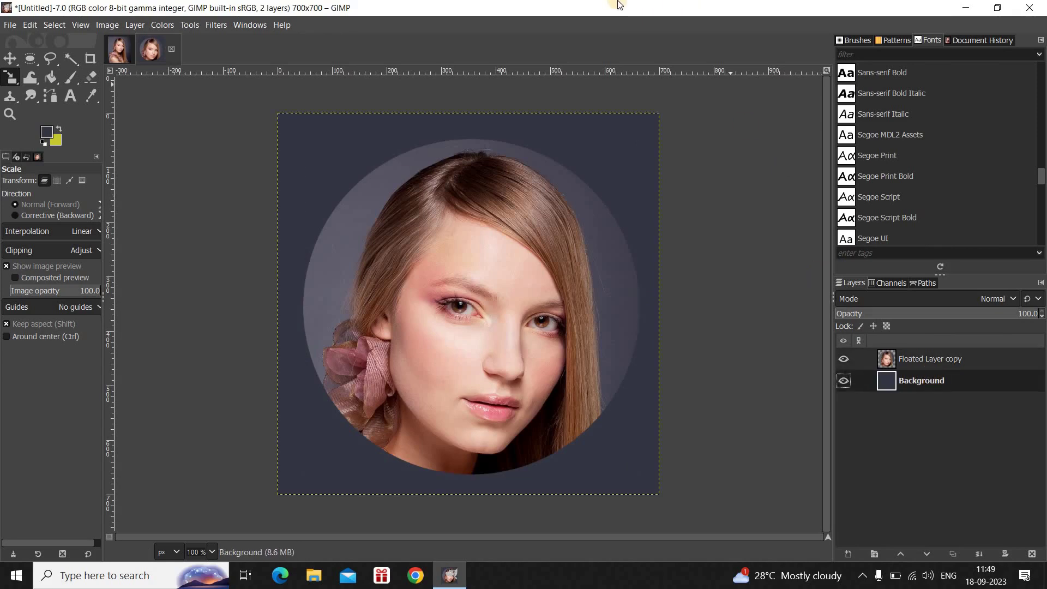